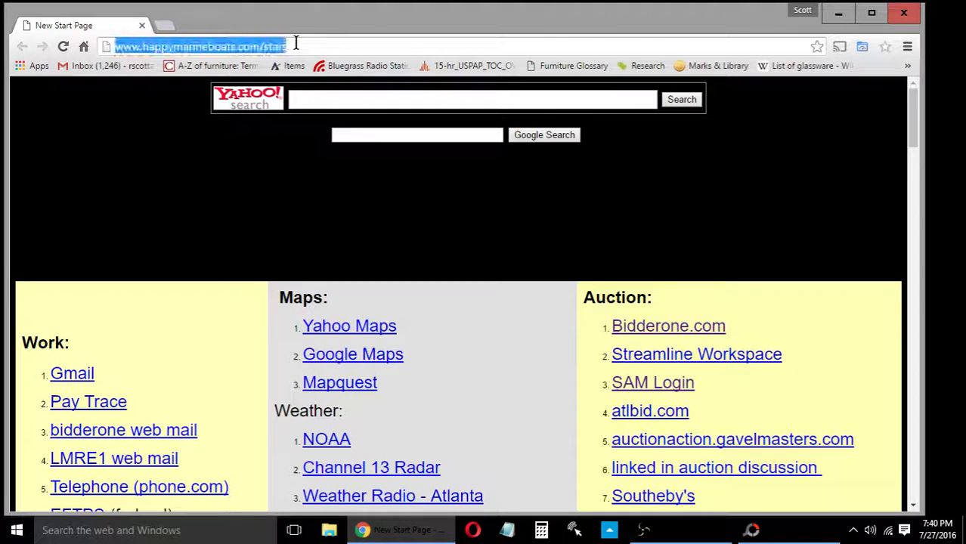
Load dropbox.com in Chrome and bring up the Dropbox sign-in form
text(dropbox.com)
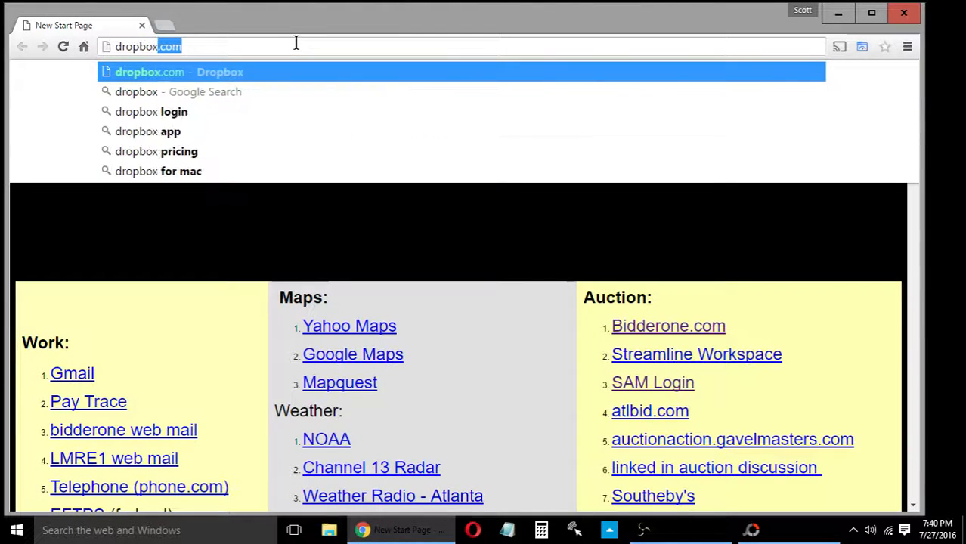
key(Return)
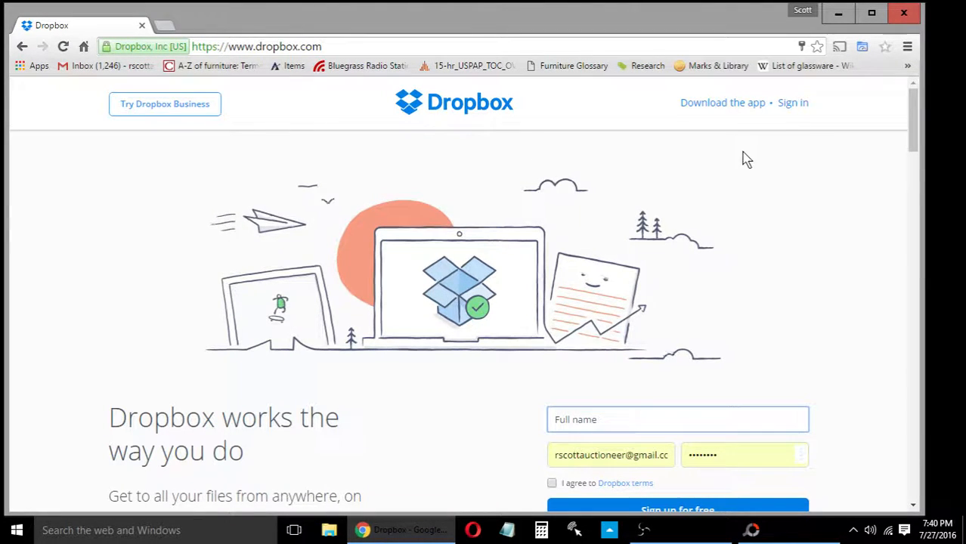
click(799, 107)
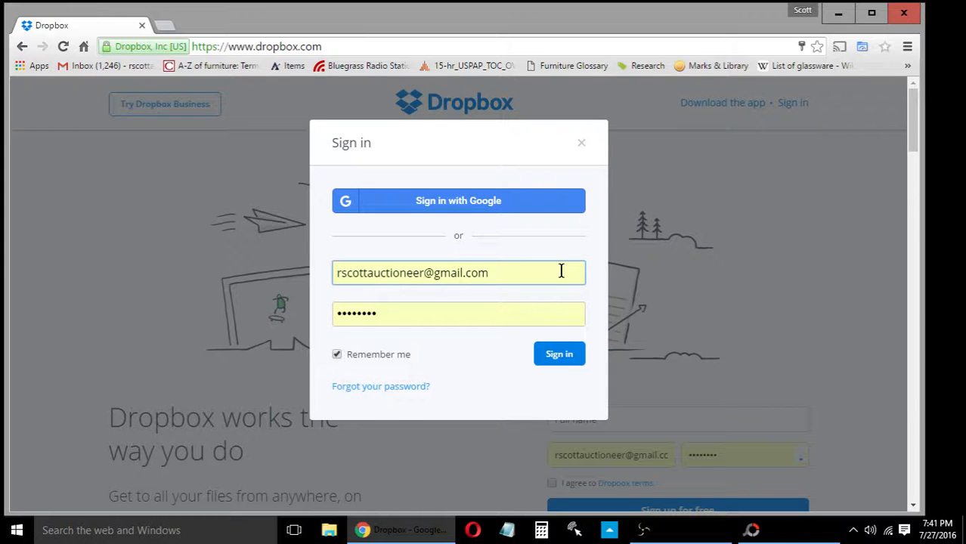
Sign in with the autofilled account credentials to reach the Dropbox Files home
click(559, 363)
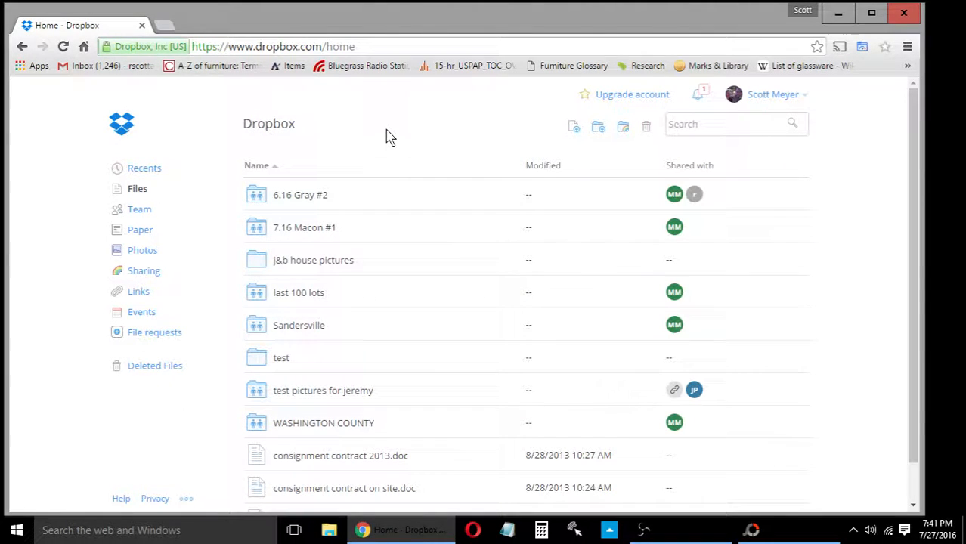
Create a new folder named 'test auction' in Dropbox and open it
click(599, 129)
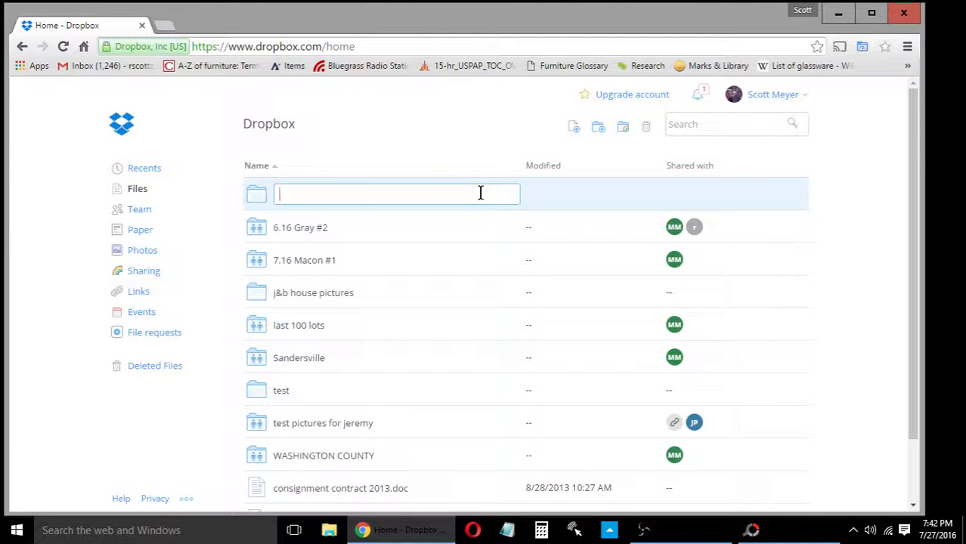
text(test auction)
key(Return)
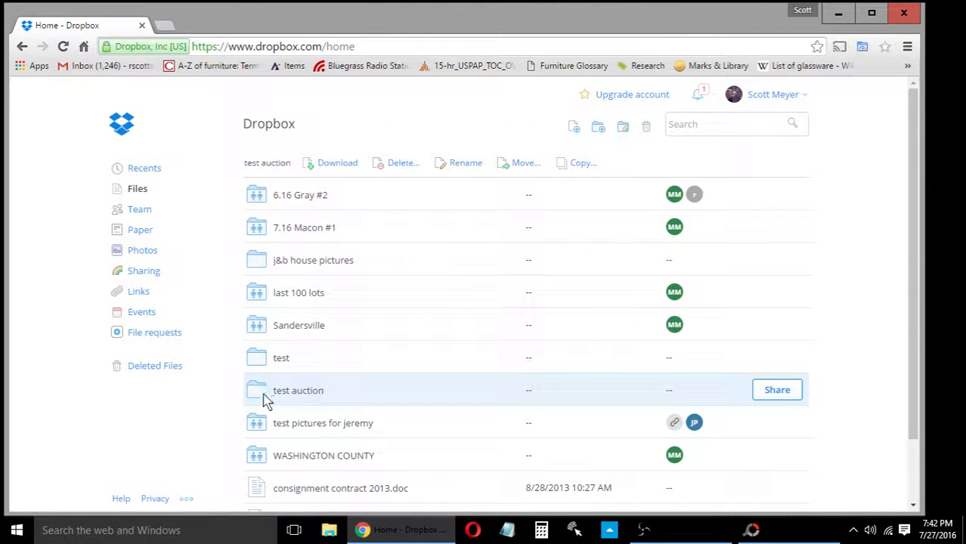
click(311, 393)
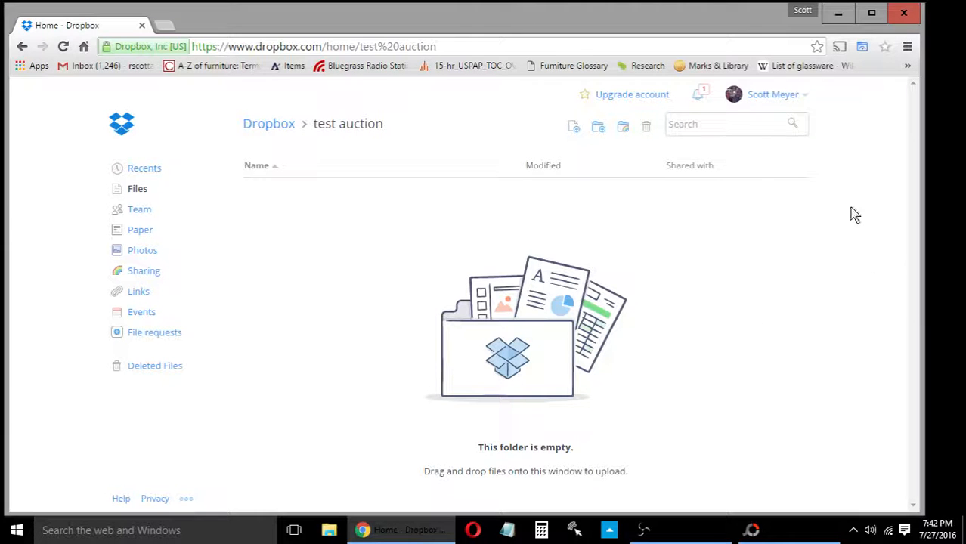
Shrink the Chrome window onto the right side so the desktop icons show
click(867, 19)
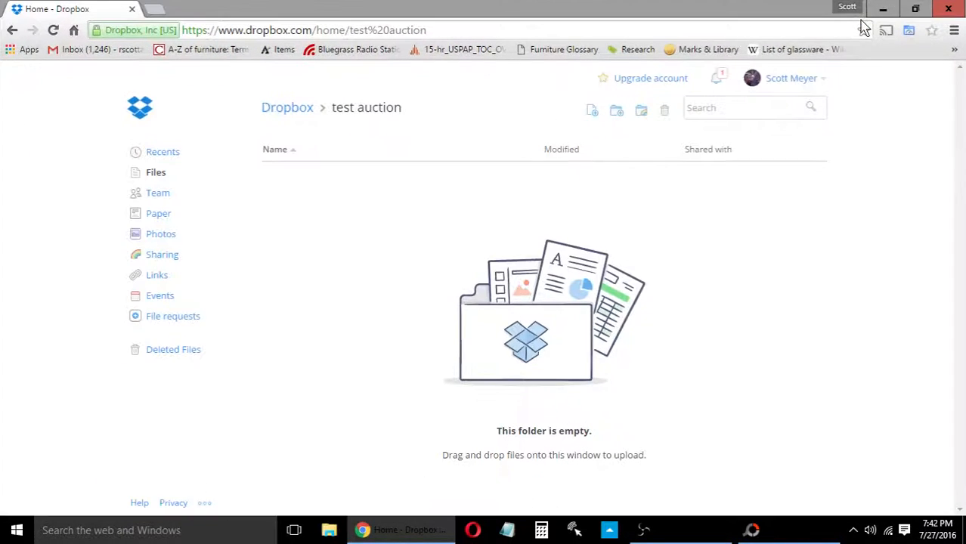
click(914, 9)
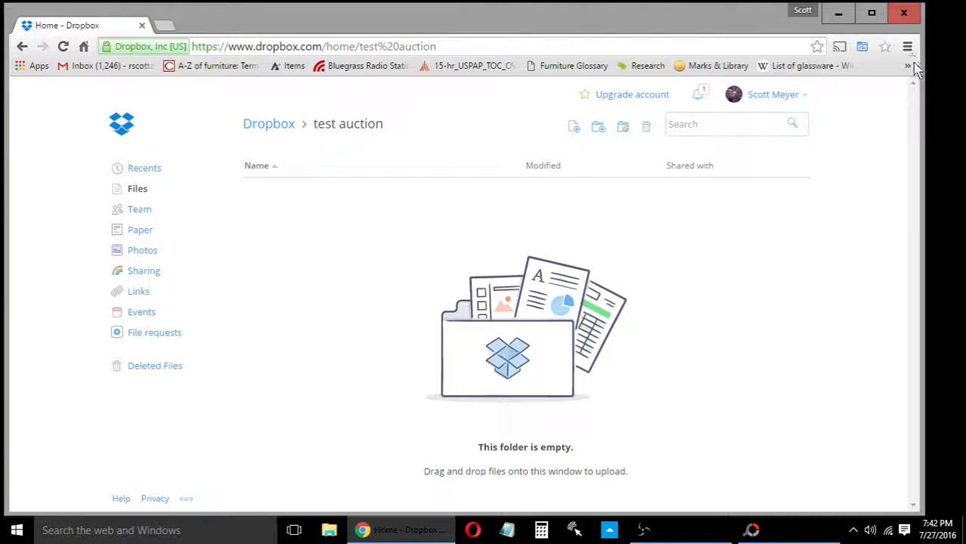
drag(923, 78, 642, 119)
drag(252, 19, 563, 31)
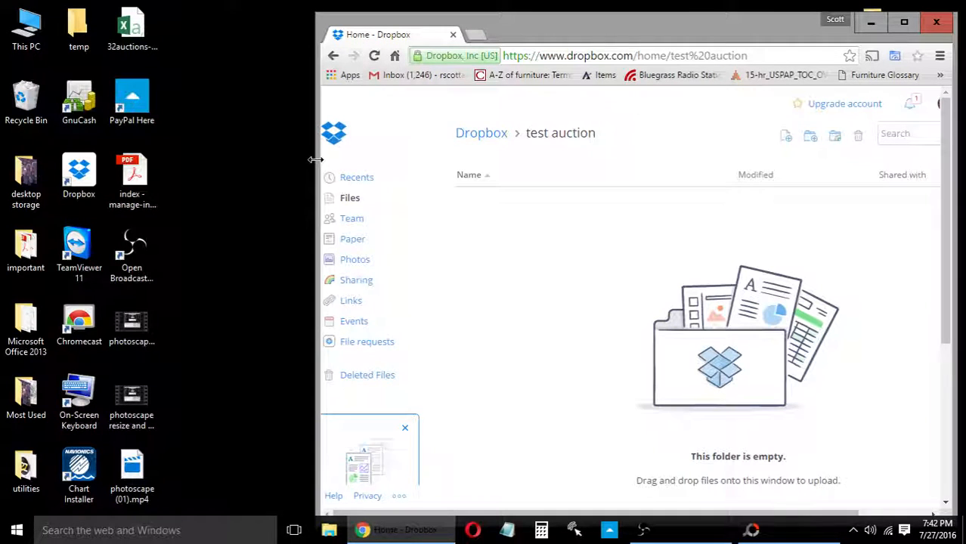
drag(316, 151, 461, 148)
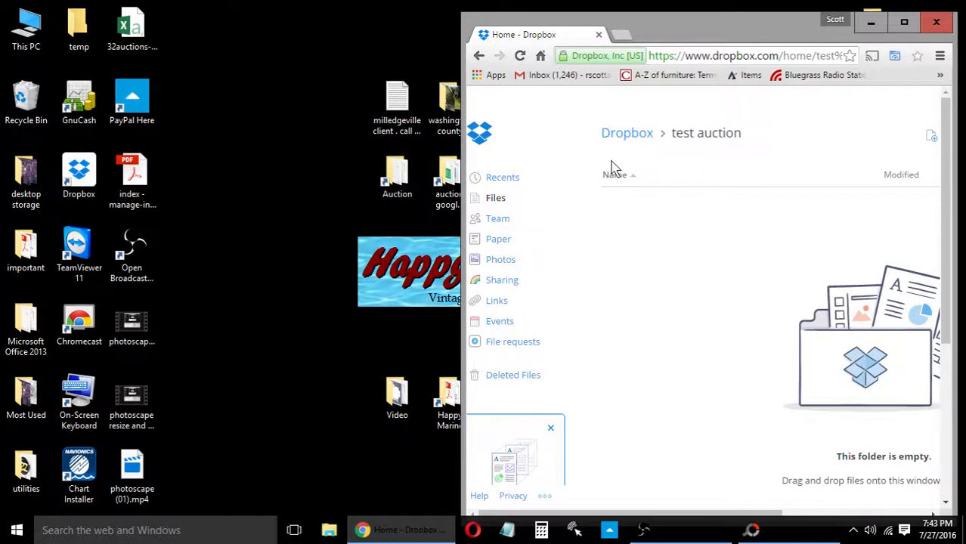
In File Explorer, open Auction > LW Benton > .5 test auction > photos > output
double_click(401, 183)
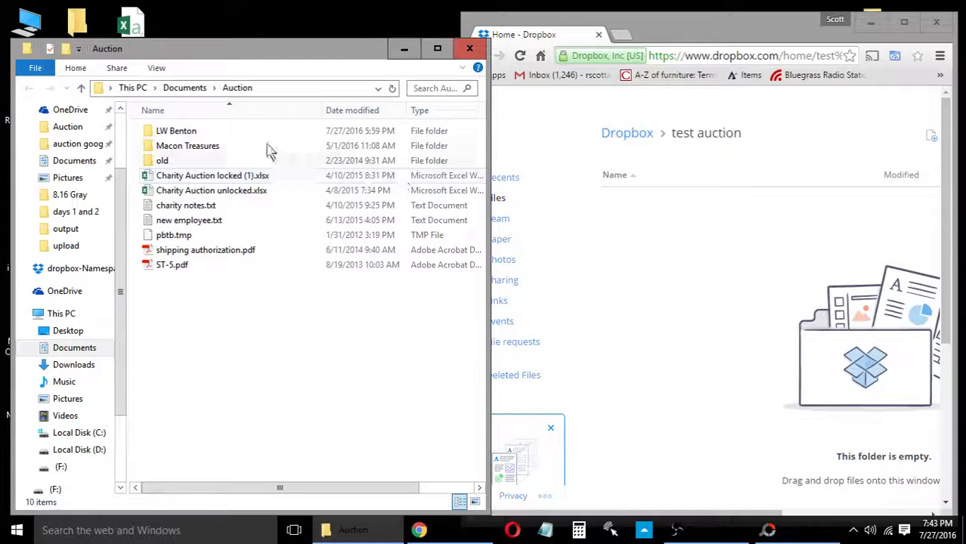
double_click(219, 134)
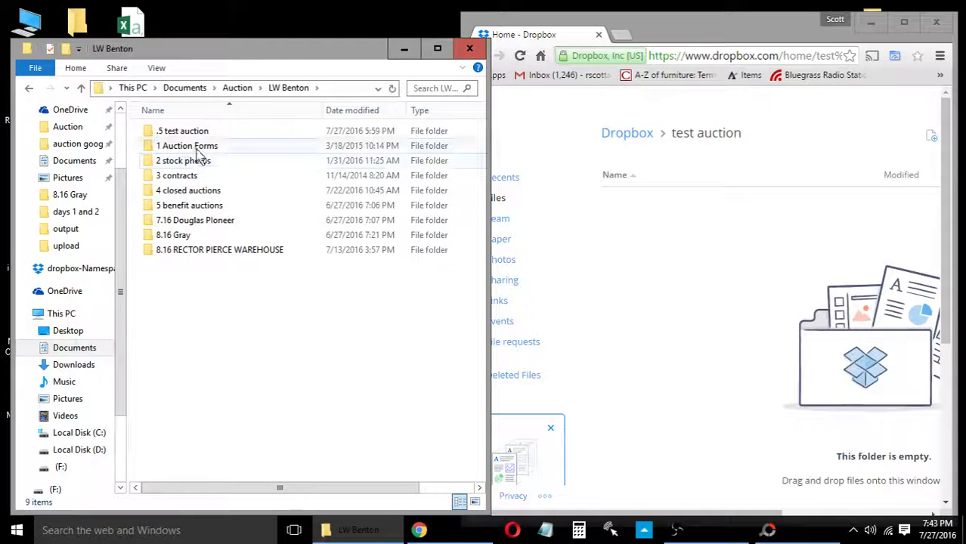
double_click(194, 134)
double_click(185, 133)
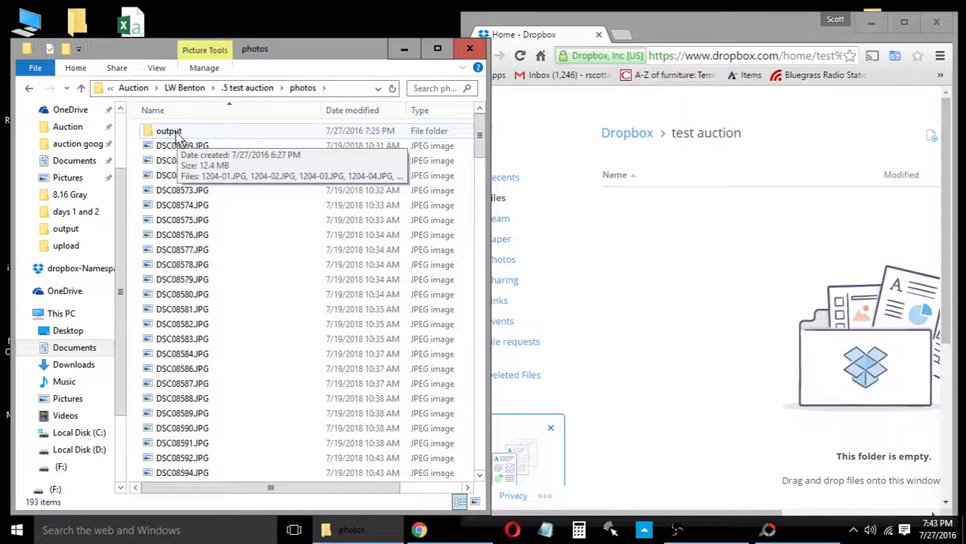
double_click(177, 134)
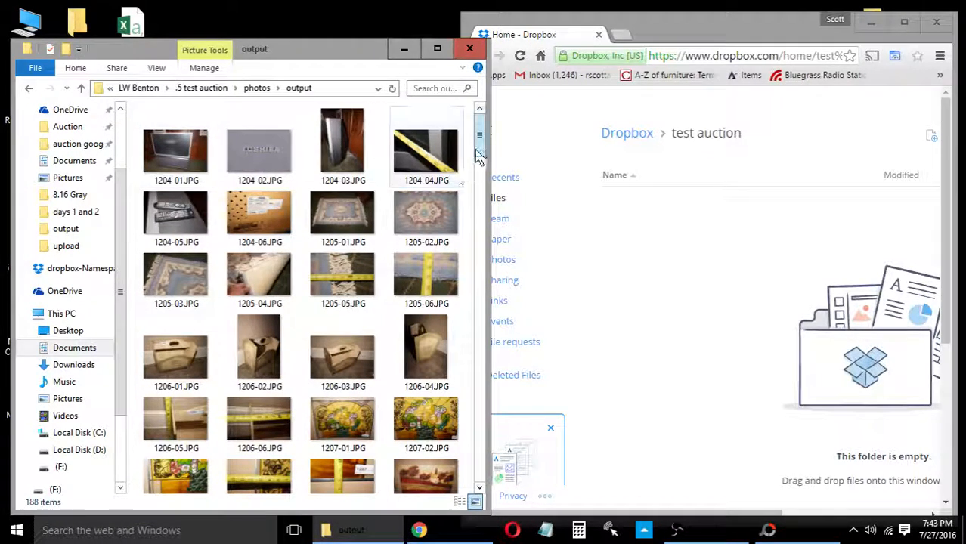
drag(478, 155, 478, 462)
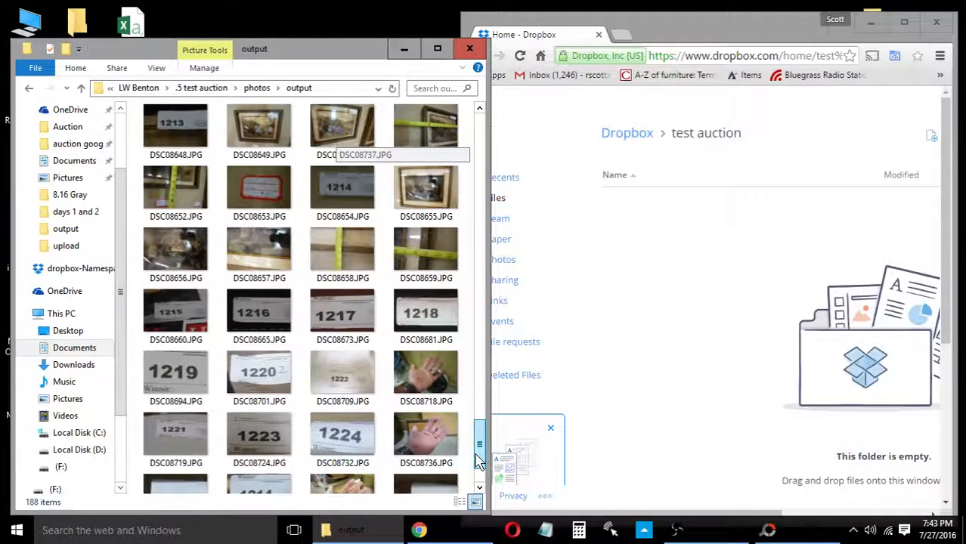
drag(479, 463, 497, 107)
Select all 188 output photos and drop them onto the Dropbox test auction folder
click(172, 155)
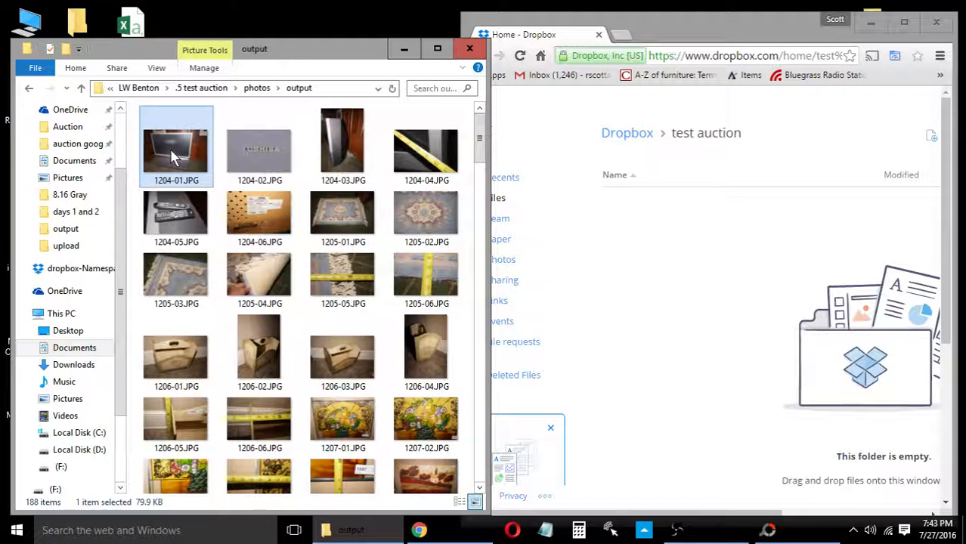
key(shift+Right)
key(shift+Right)
key(shift+Right)
key(shift+Down)
key(shift+Down)
key(shift+Down)
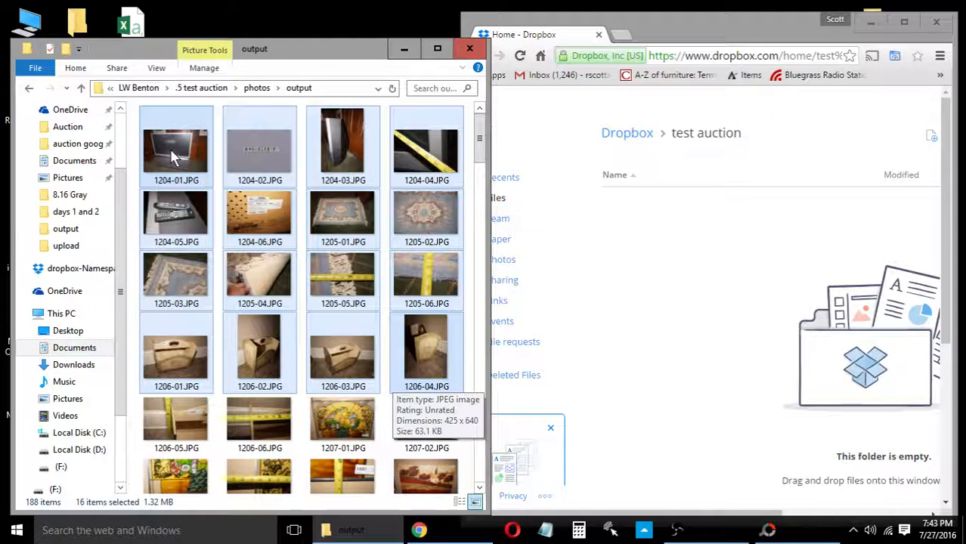
key(ctrl+a)
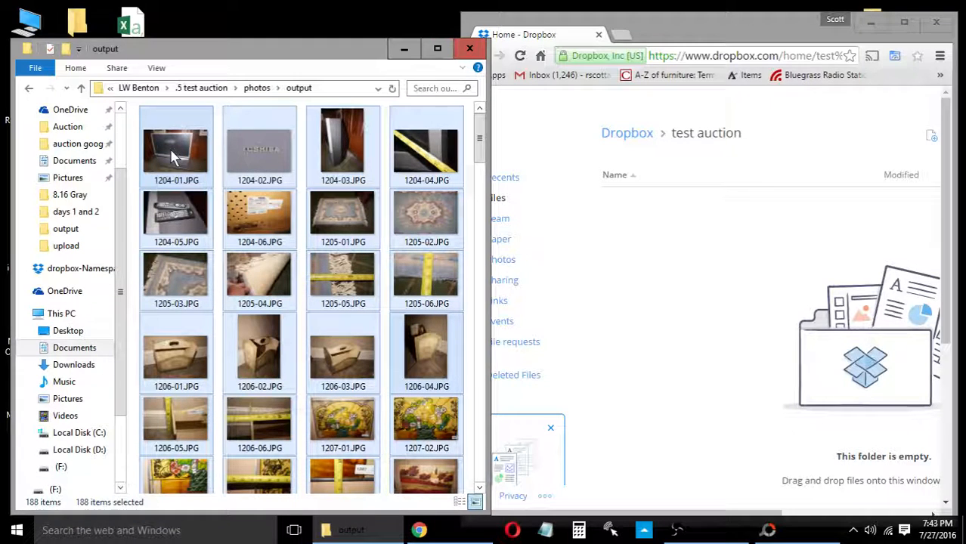
drag(169, 148, 722, 280)
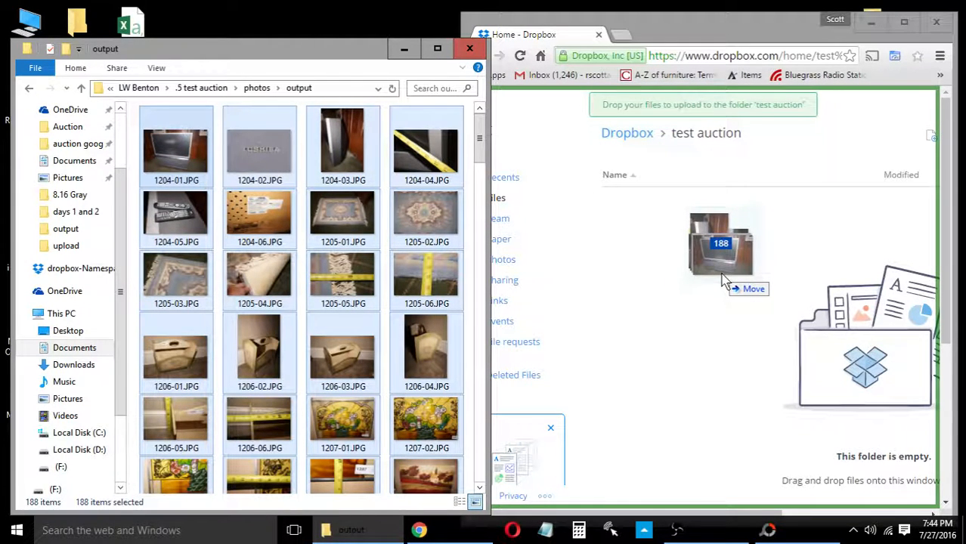
drag(722, 279, 724, 280)
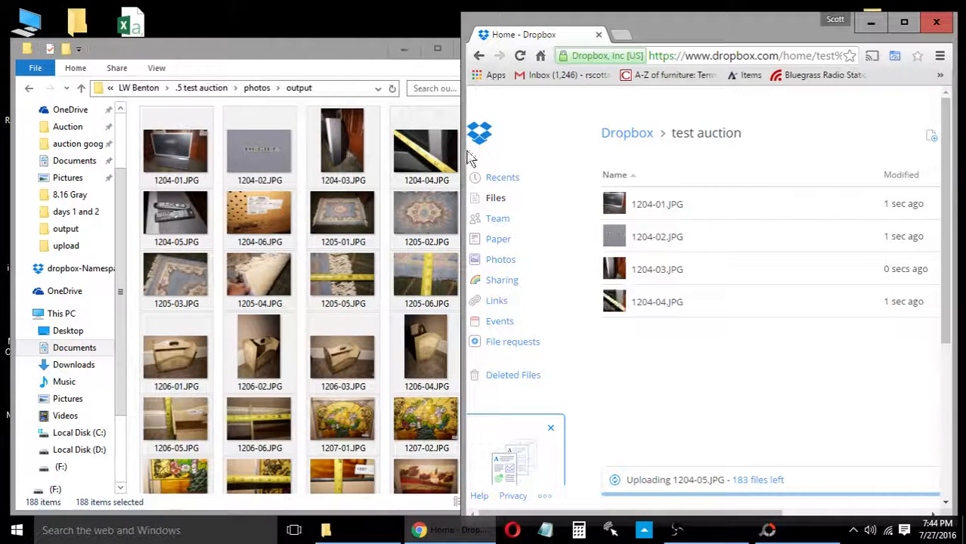
Widen the Dropbox browser window to cover nearly the full screen
drag(463, 152, 273, 157)
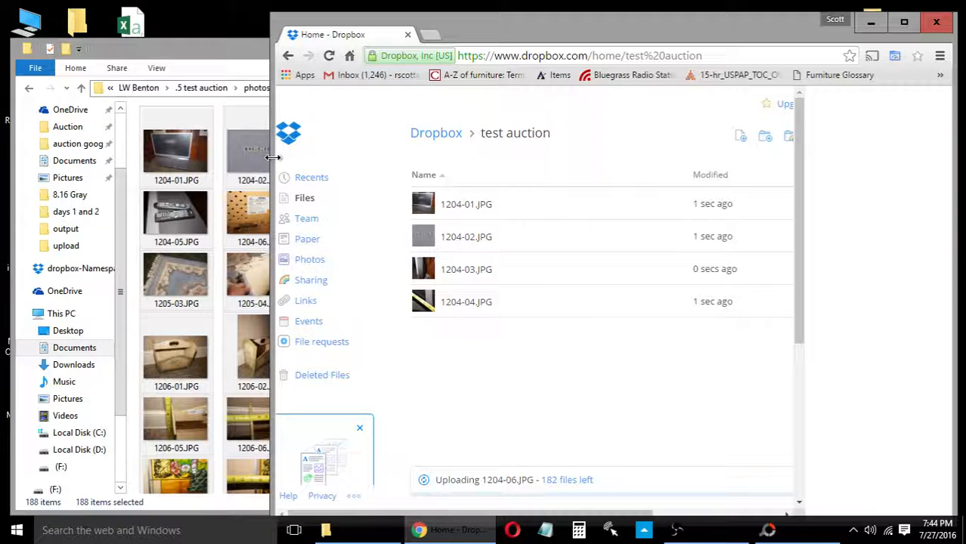
drag(273, 157, 19, 158)
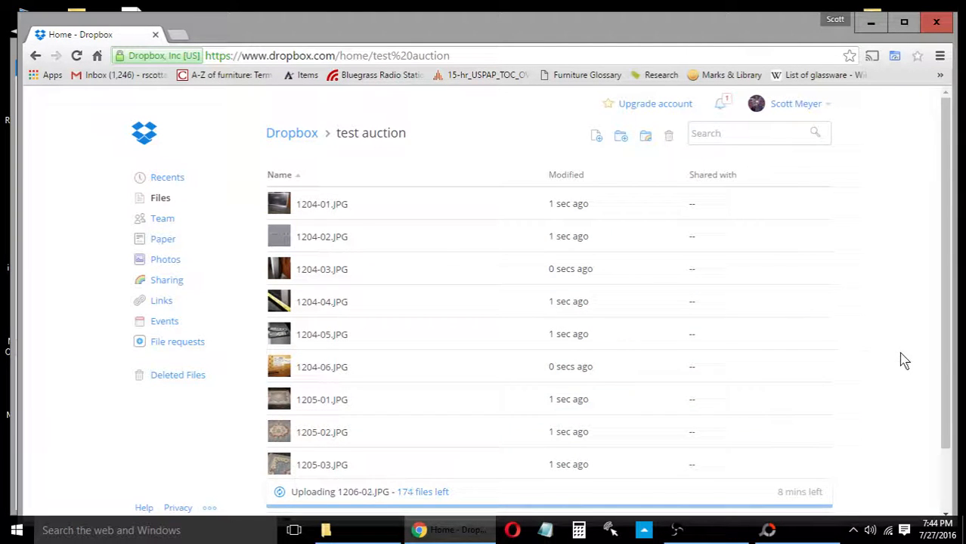
scroll(904, 362, down, 2)
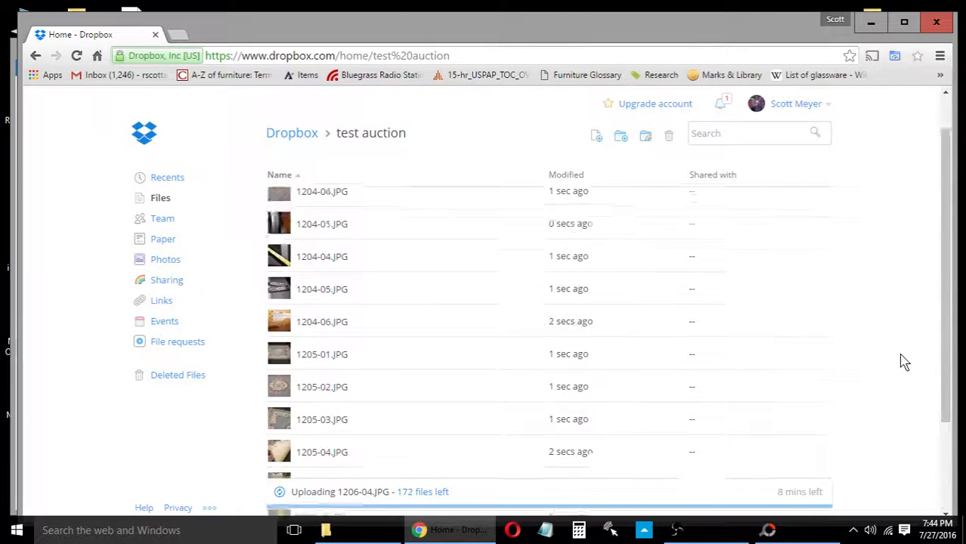
scroll(904, 362, down, 2)
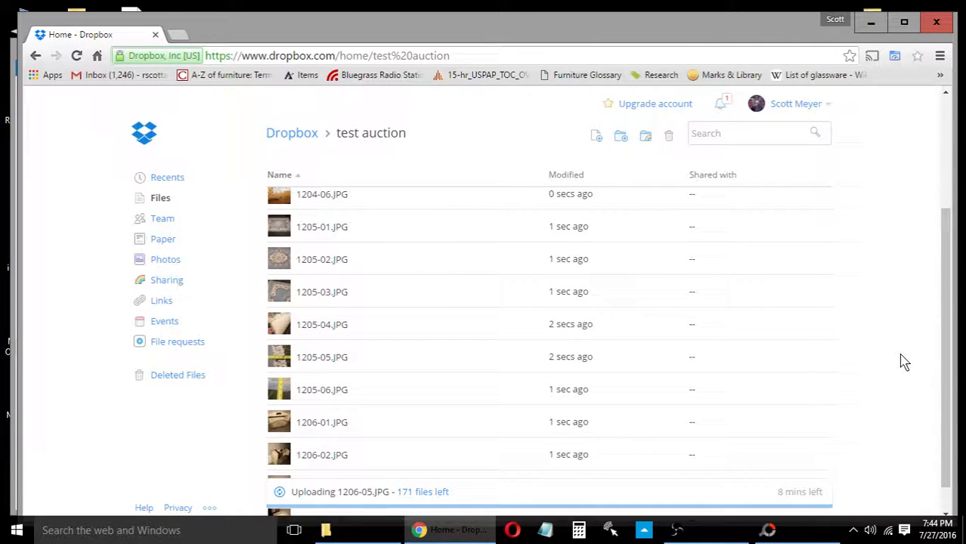
scroll(894, 335, up, 2)
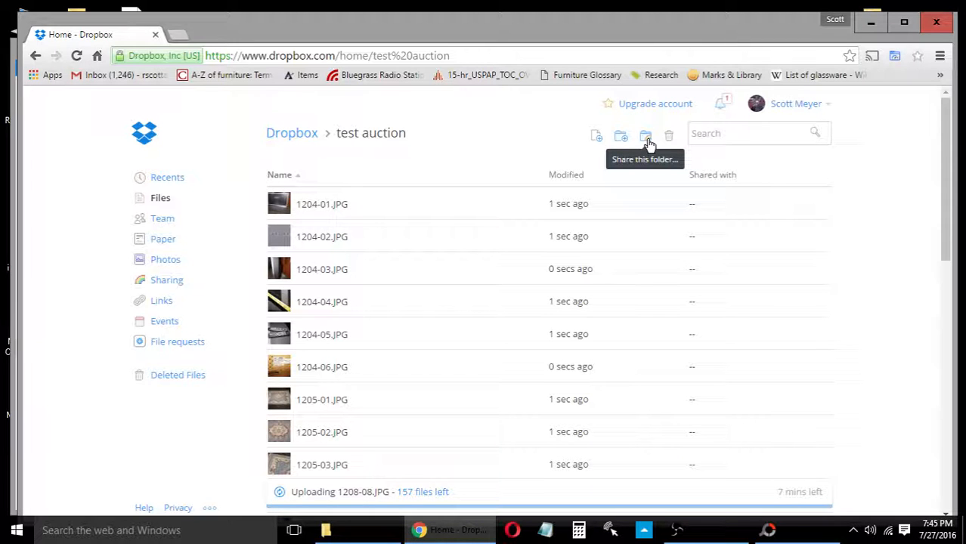
Share the test auction folder with the collaborator's e-mail address and pick Can edit permission
click(647, 143)
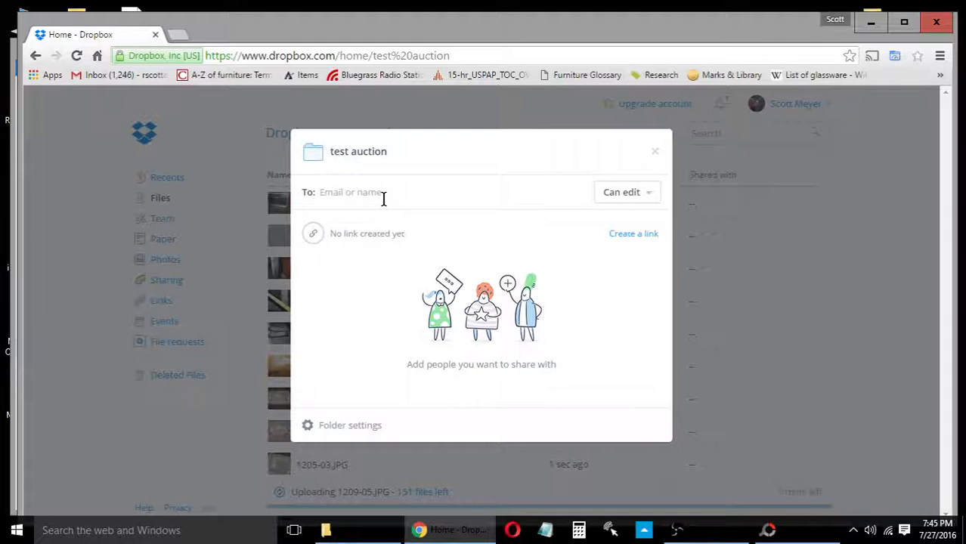
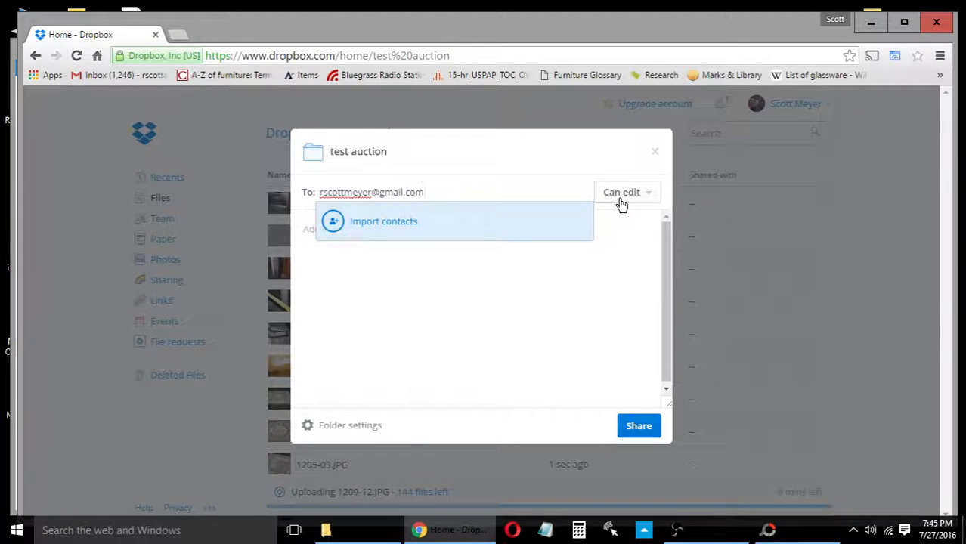
click(649, 195)
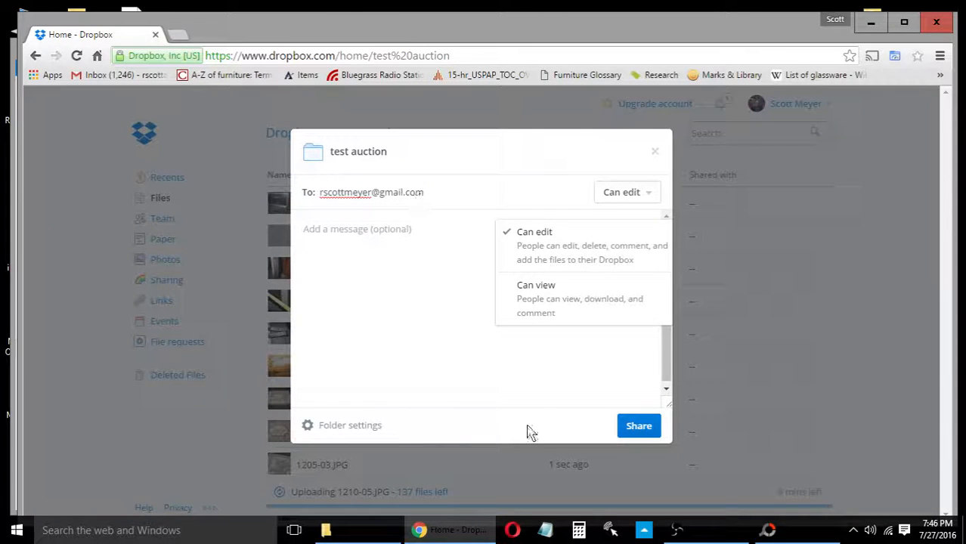
Send the share invitation, making test auction a 2-member shared folder
click(640, 432)
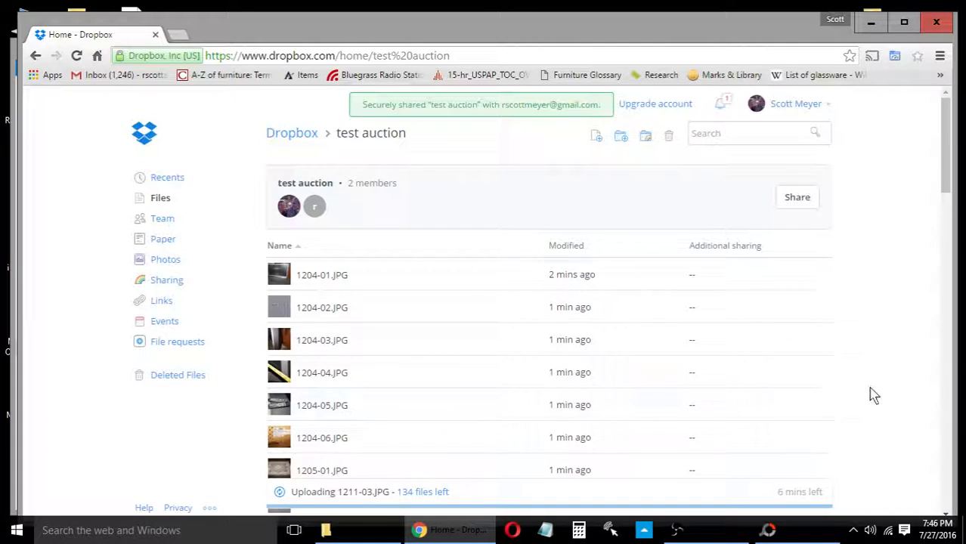
Scroll through the uploaded photos, then minimize Chrome to reveal the File Explorer output folder
scroll(896, 397, down, 2)
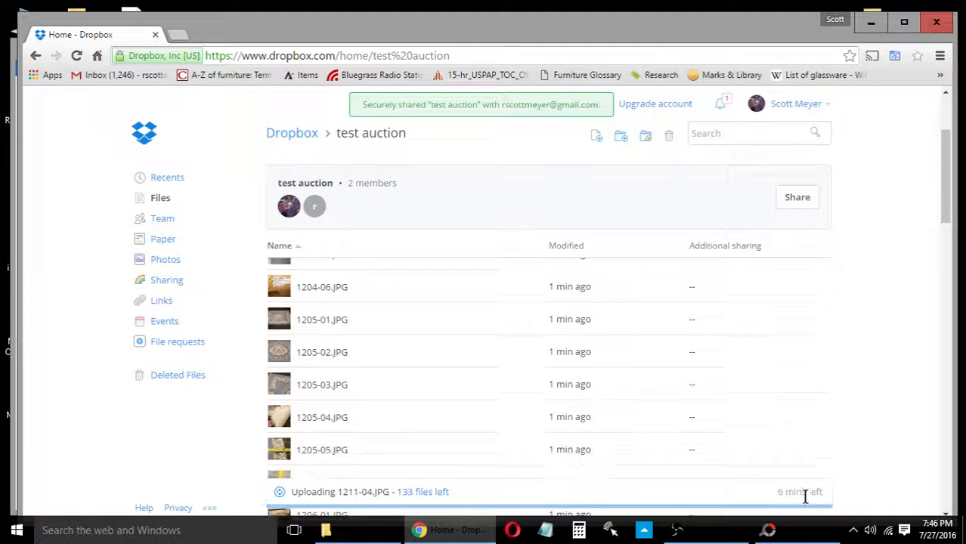
scroll(911, 415, down, 10)
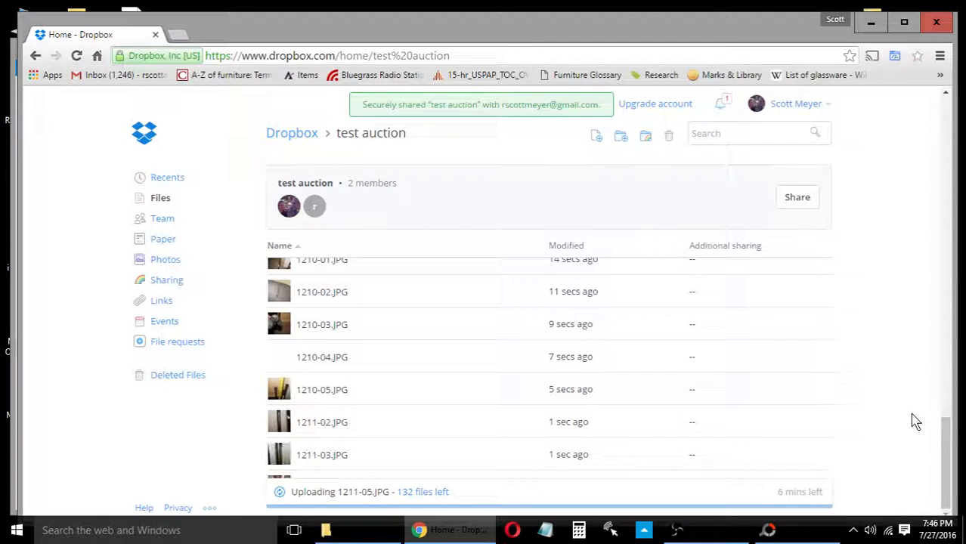
scroll(911, 415, up, 3)
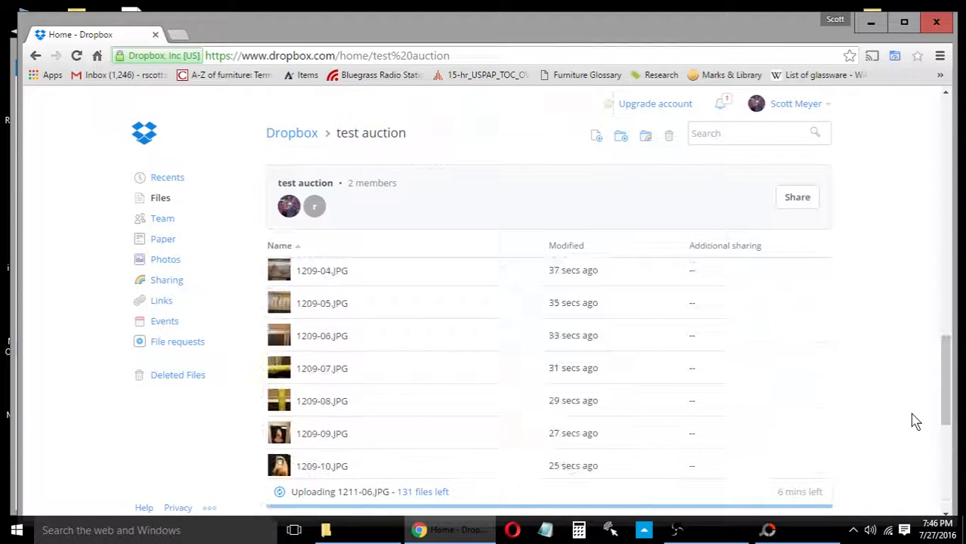
scroll(911, 415, up, 15)
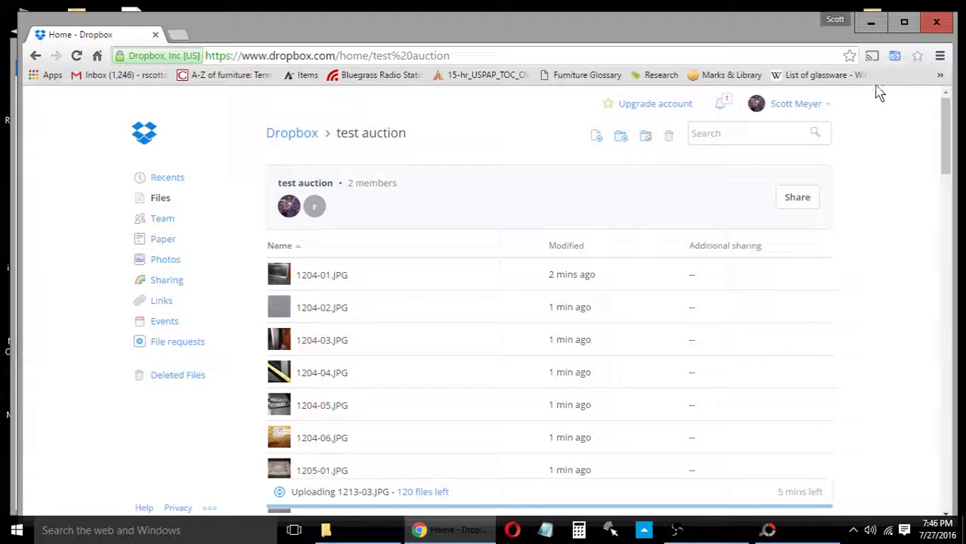
click(870, 22)
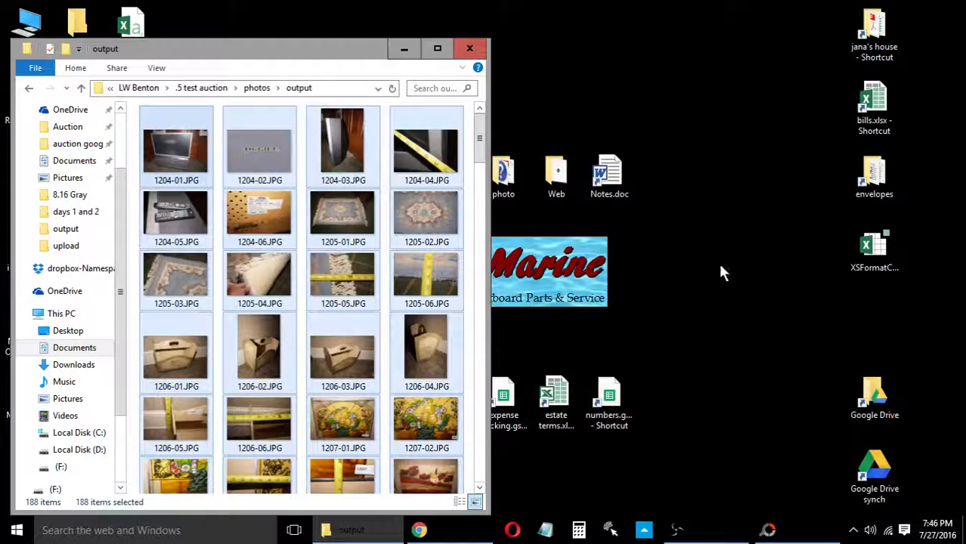
click(677, 531)
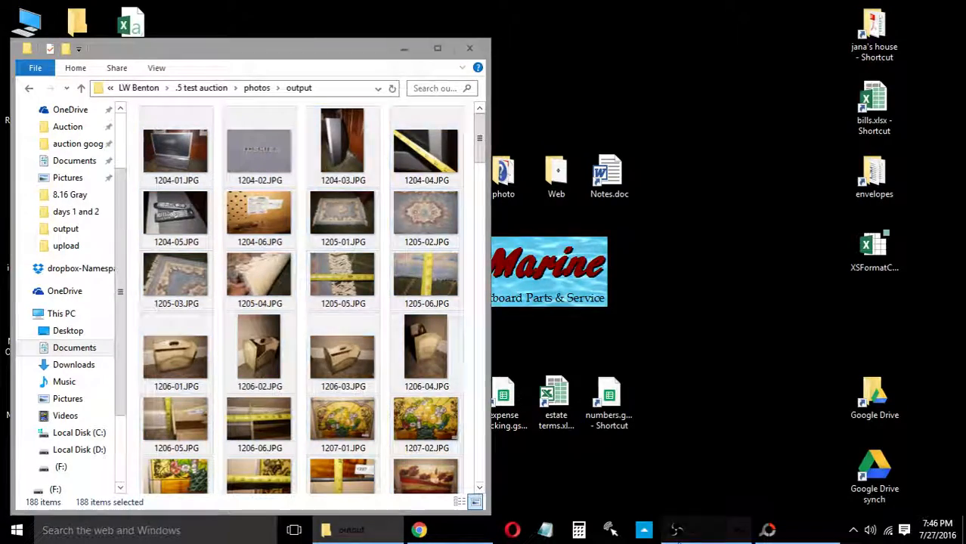